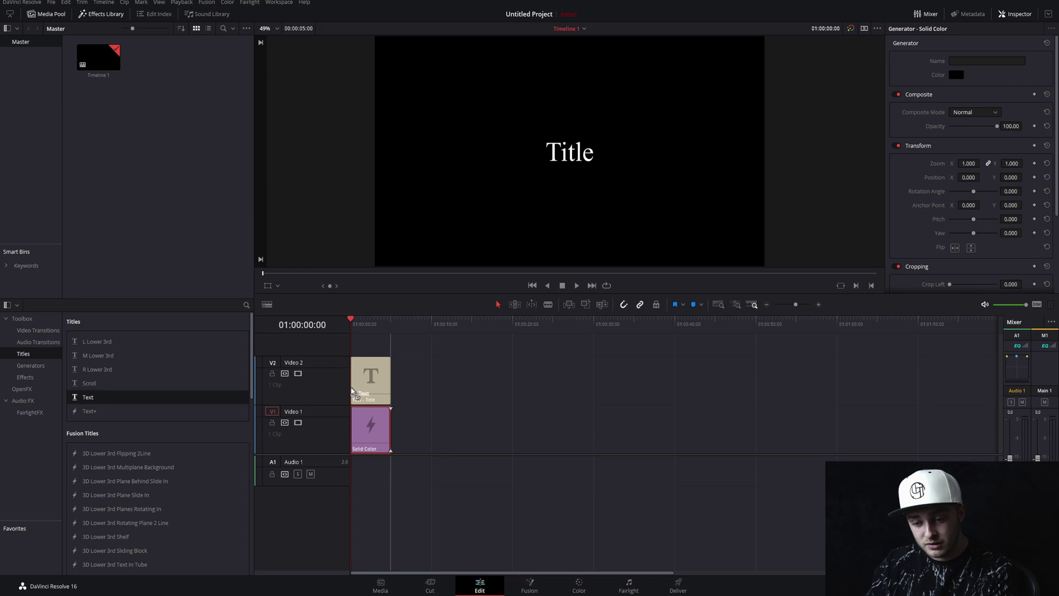
Place a Text title on Video 2 at the start of the timeline, directly above the Solid Color clip.
key(ctrl+z)
drag(104, 398, 371, 387)
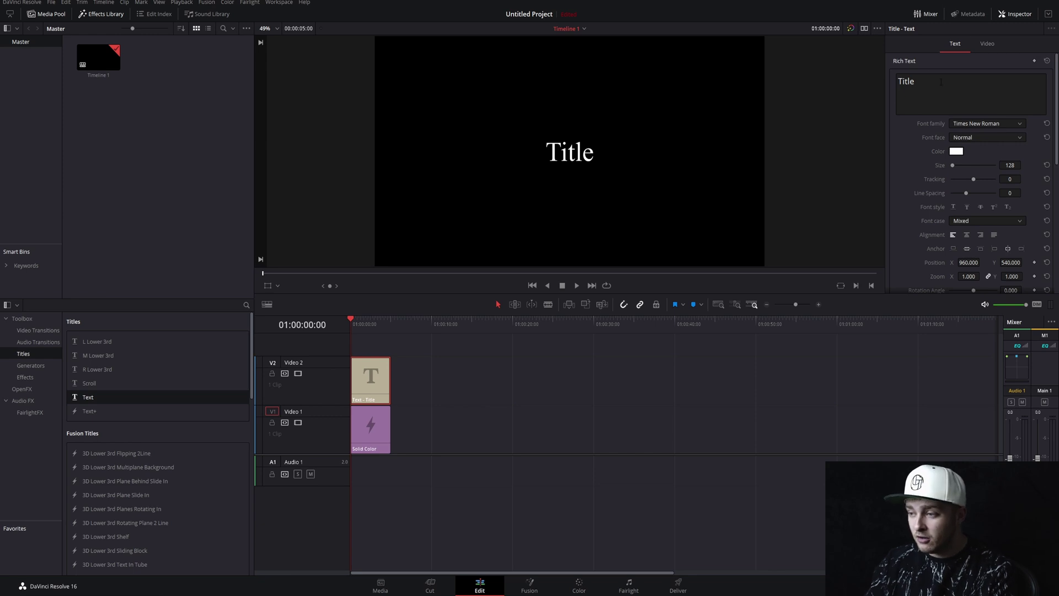
Replace the title's default wording with TEXT.
mouse_move(940, 81)
mouse_down()
mouse_move(834, 80)
mouse_move(937, 81)
mouse_up()
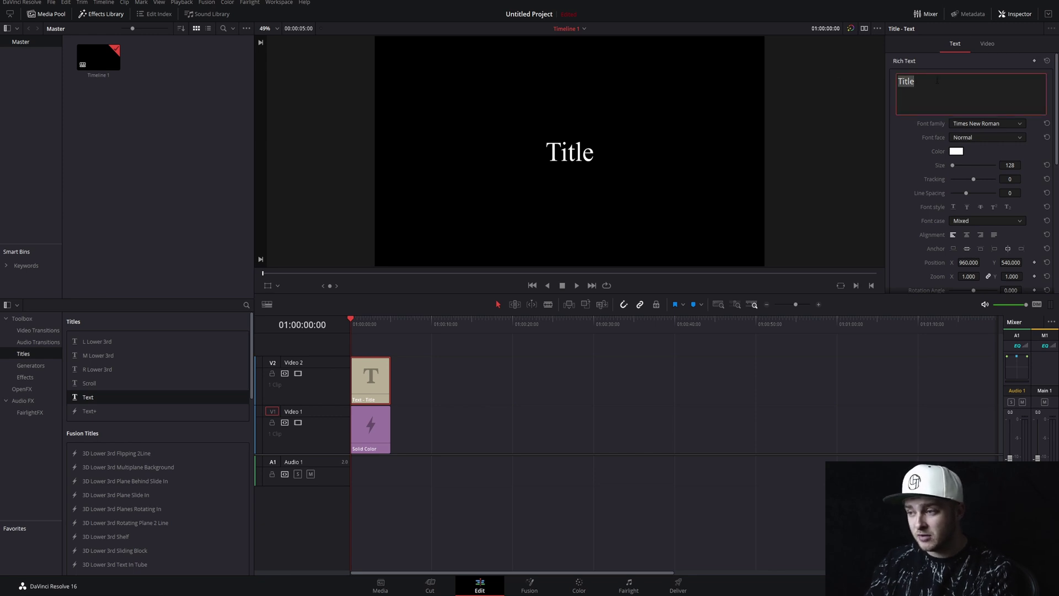
click(1009, 17)
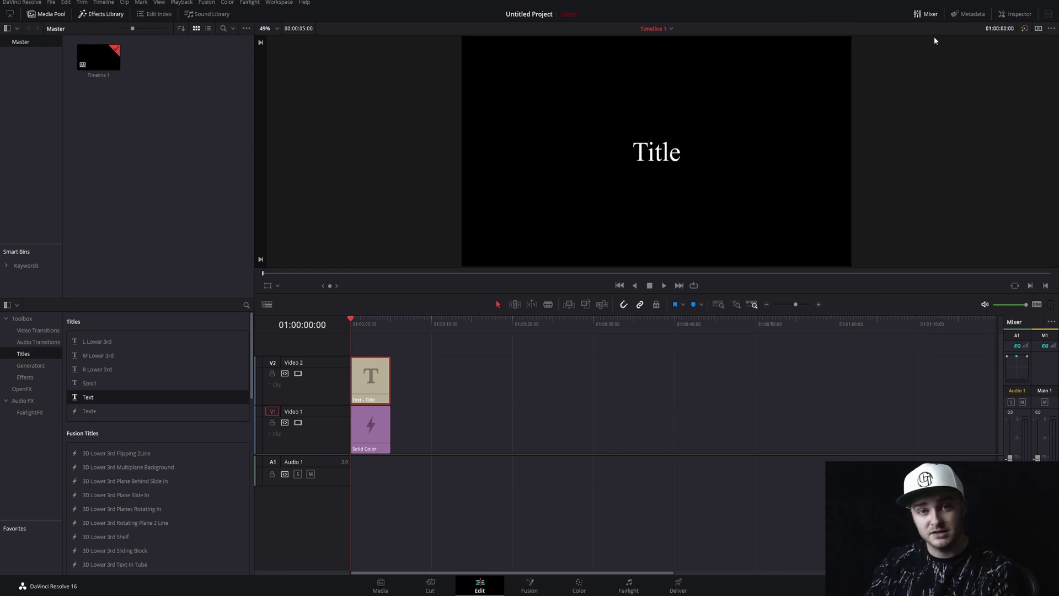
click(1013, 15)
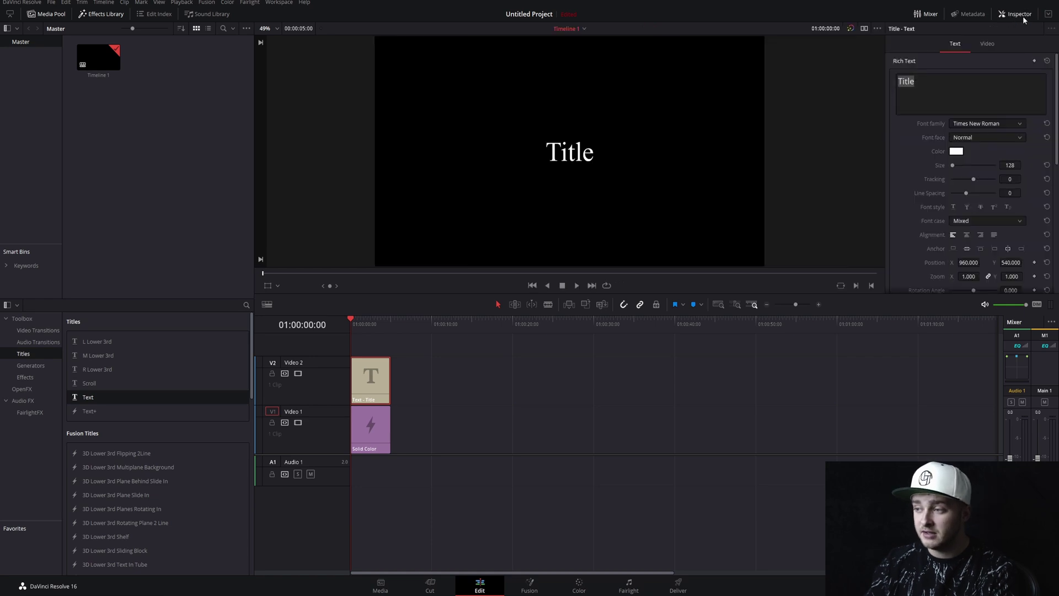
click(926, 81)
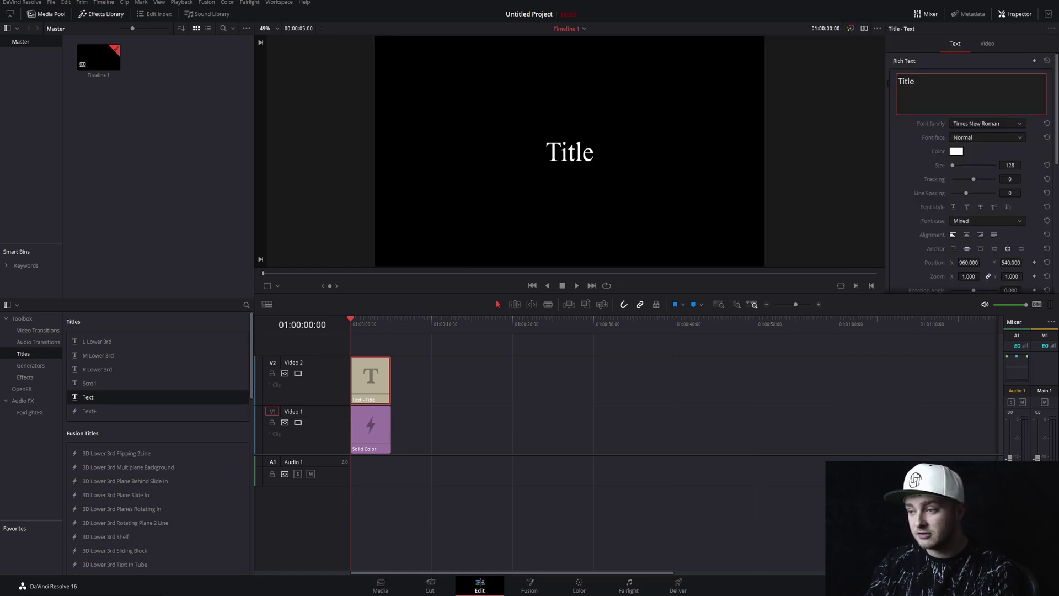
key(ctrl+a)
key(BackSpace)
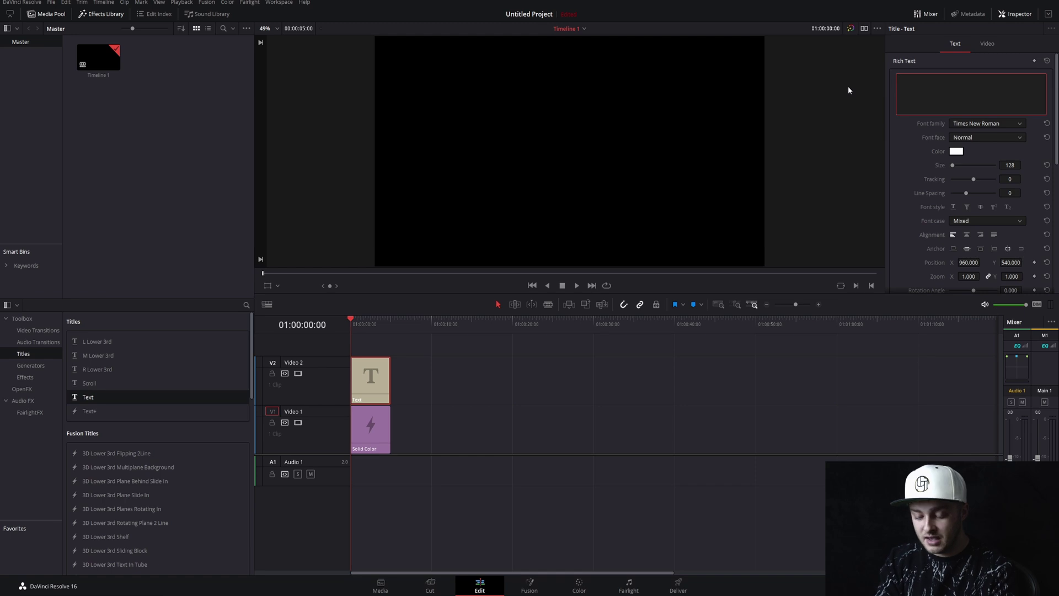
text(TEXT)
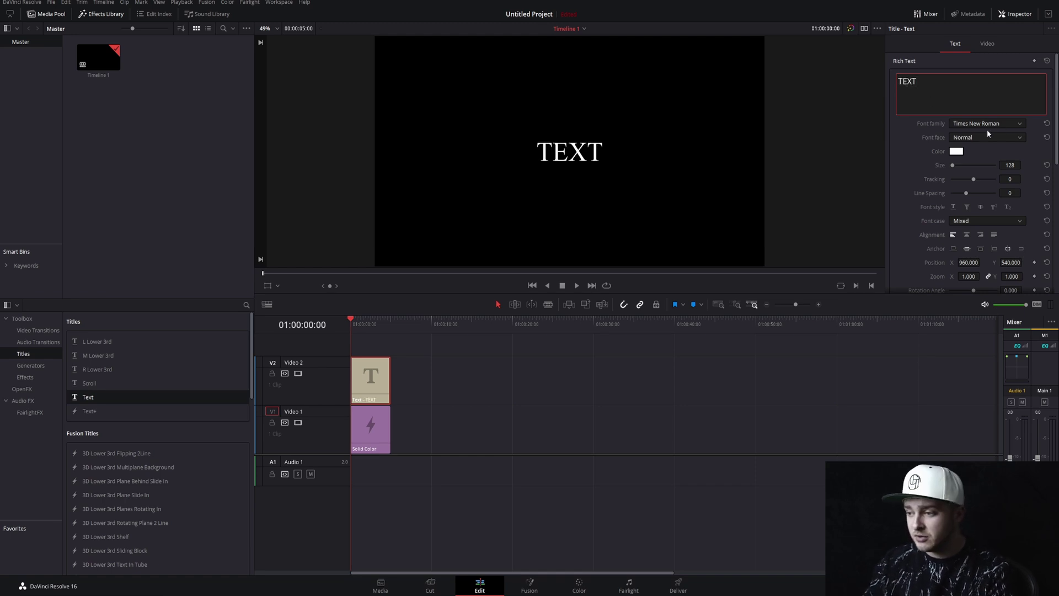
Try out the title's linked zoom and horizontal position settings, and reset the position to its default.
scroll(976, 254, down, 1)
scroll(946, 154, up, 1)
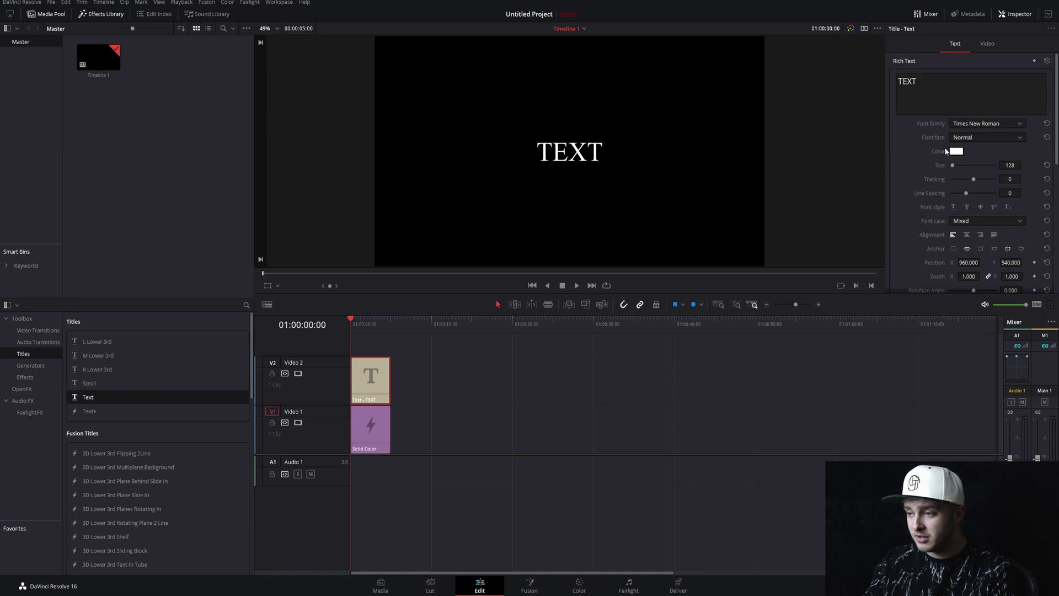
scroll(948, 164, down, 1)
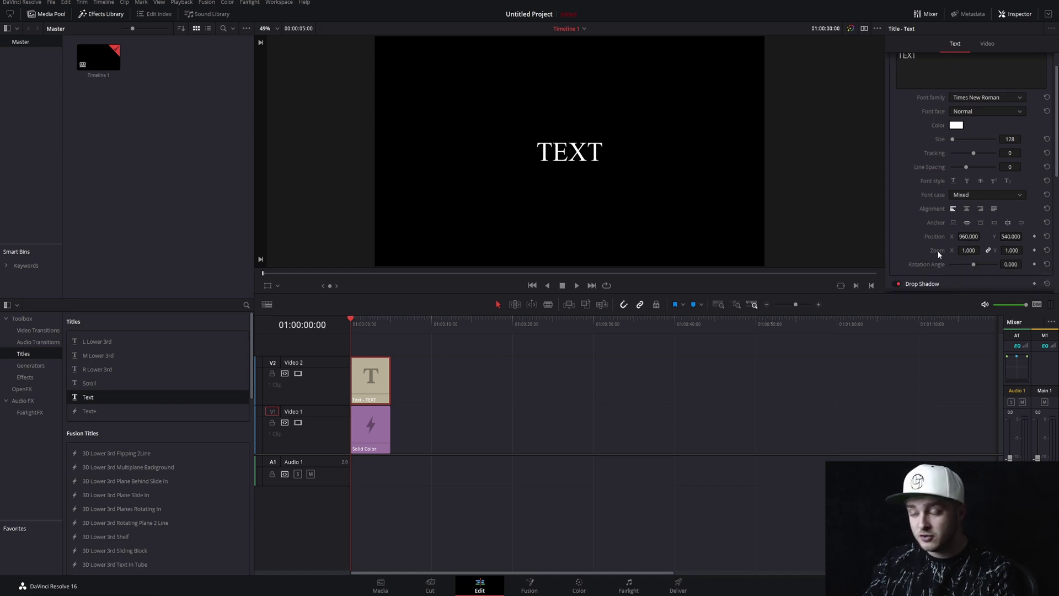
click(987, 251)
click(987, 252)
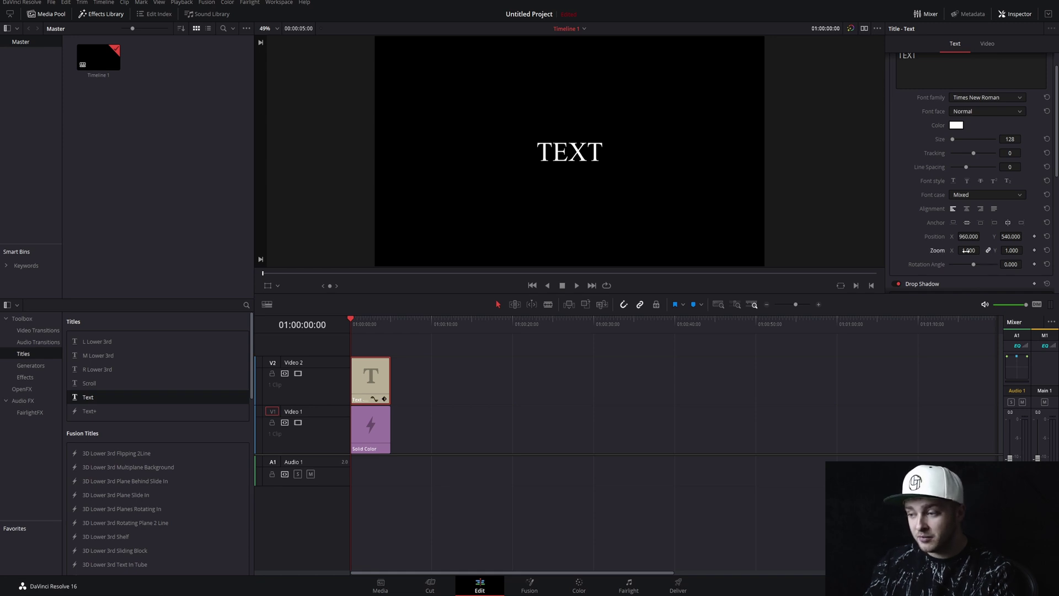
drag(968, 250, 938, 250)
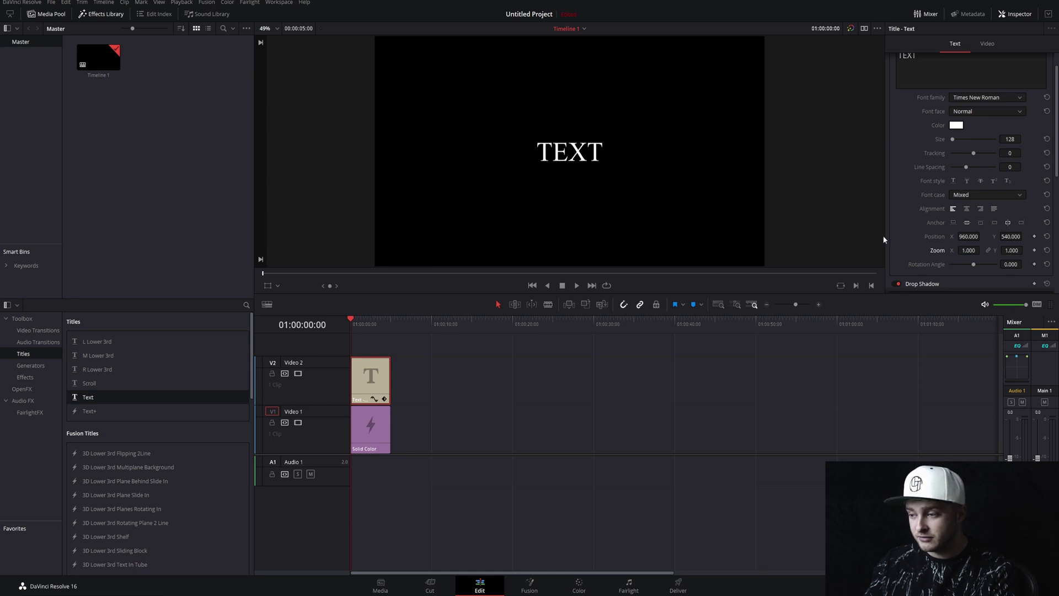
click(987, 250)
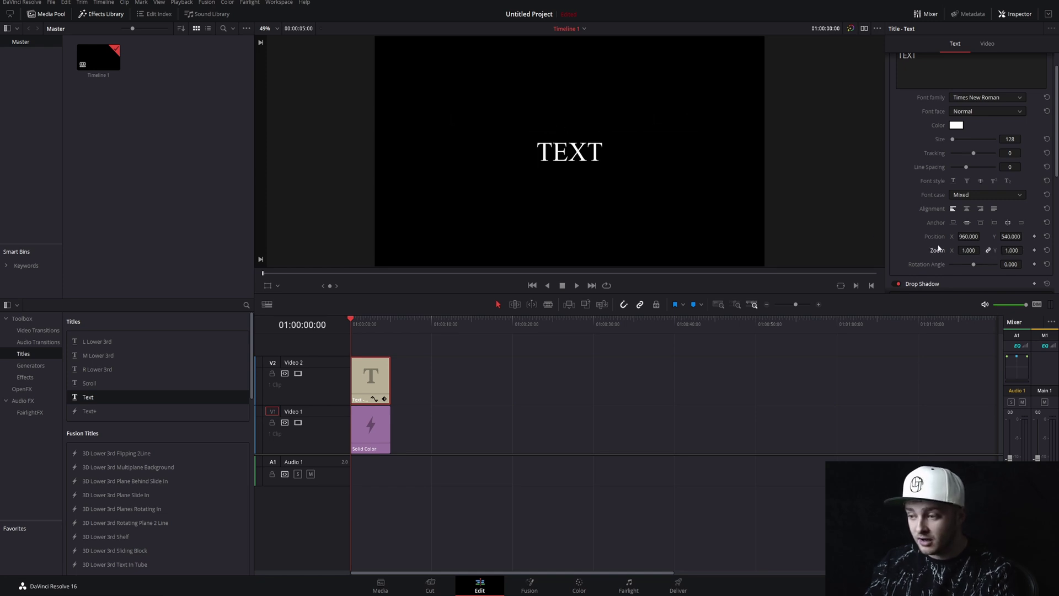
drag(969, 237, 969, 240)
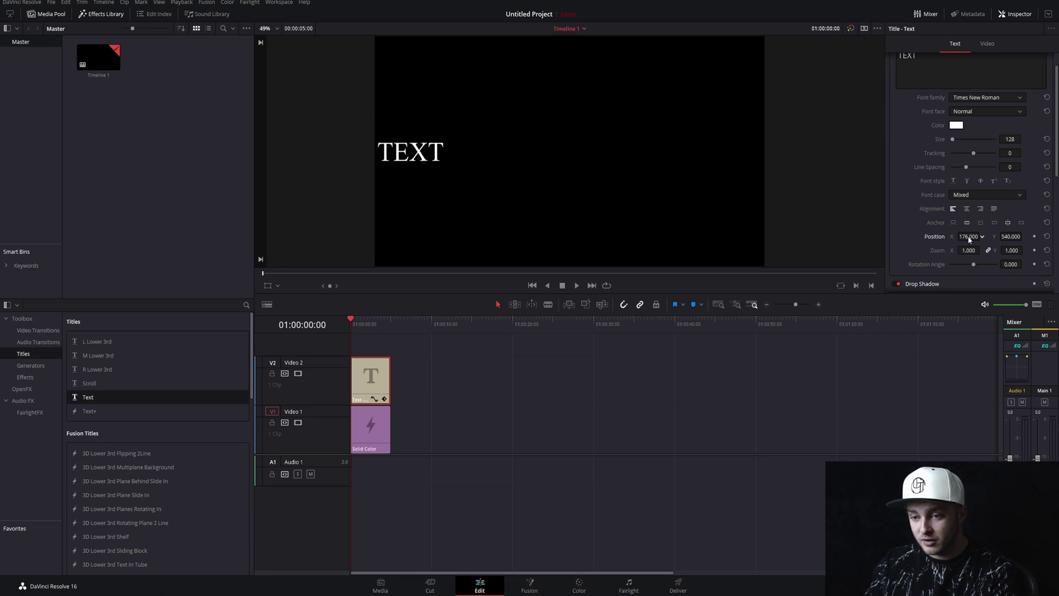
double_click(931, 237)
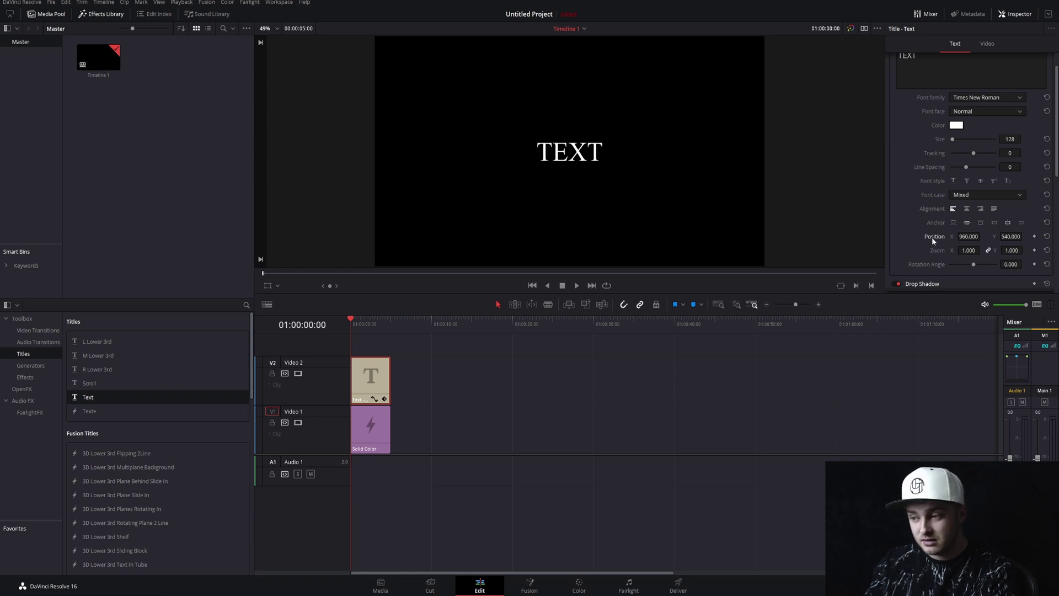
Look through the font families available for the title and close the list without choosing one.
click(961, 97)
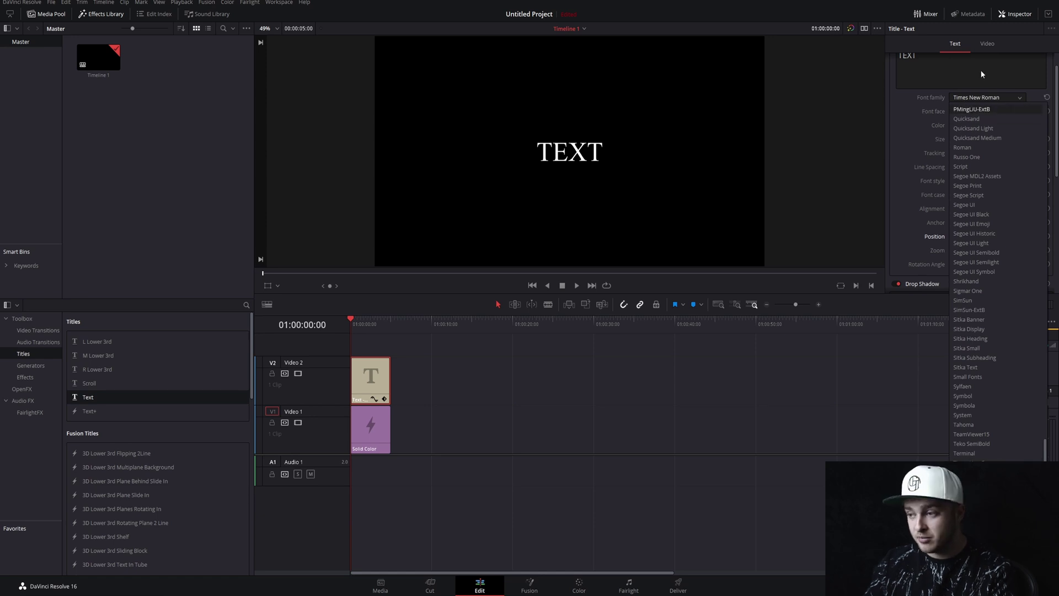
click(929, 108)
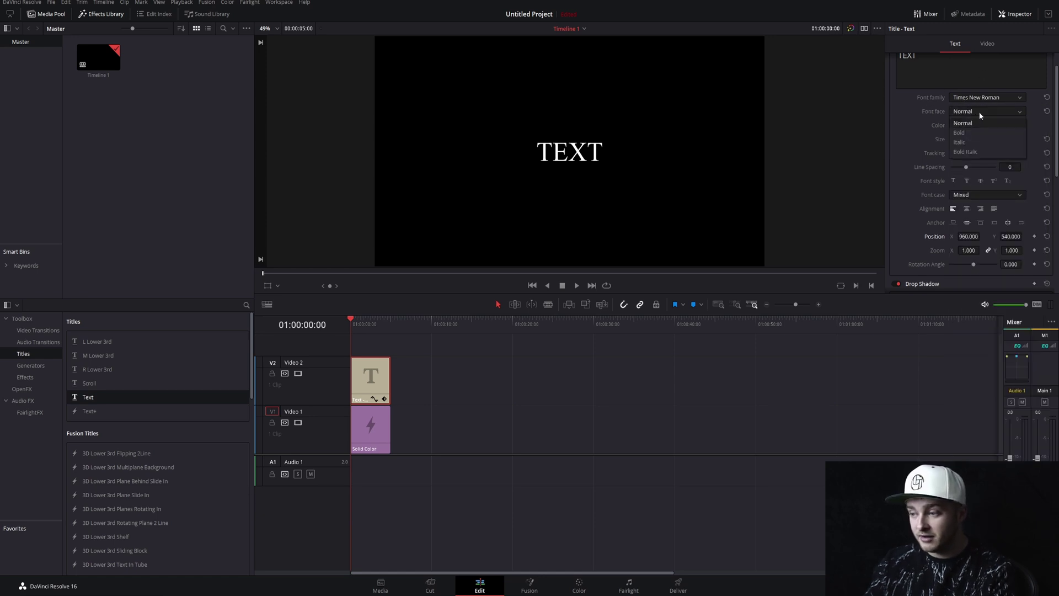
Change the title's text color to a pale green.
click(956, 125)
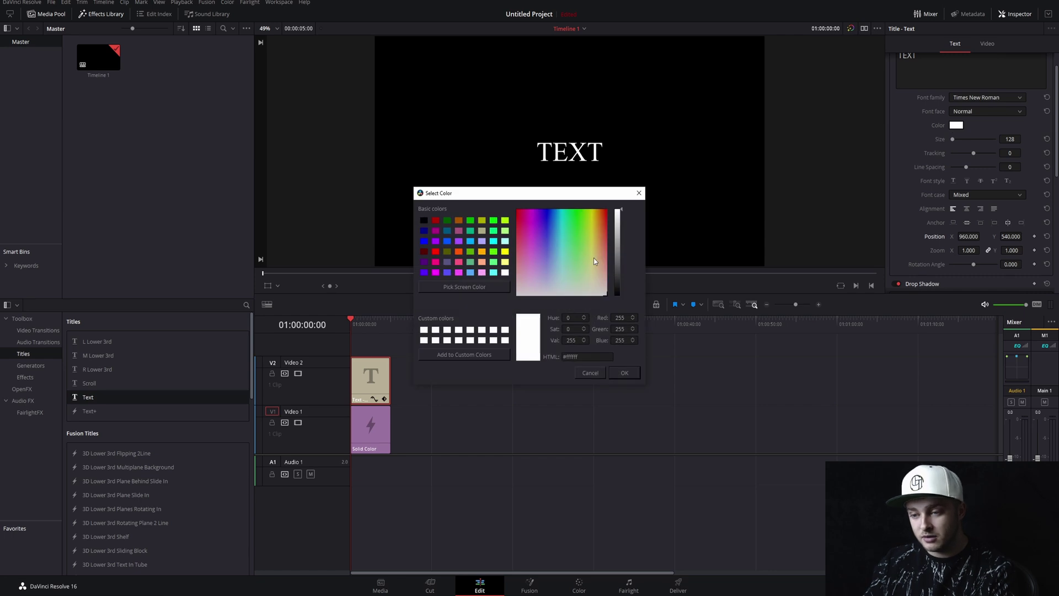
drag(594, 257, 569, 271)
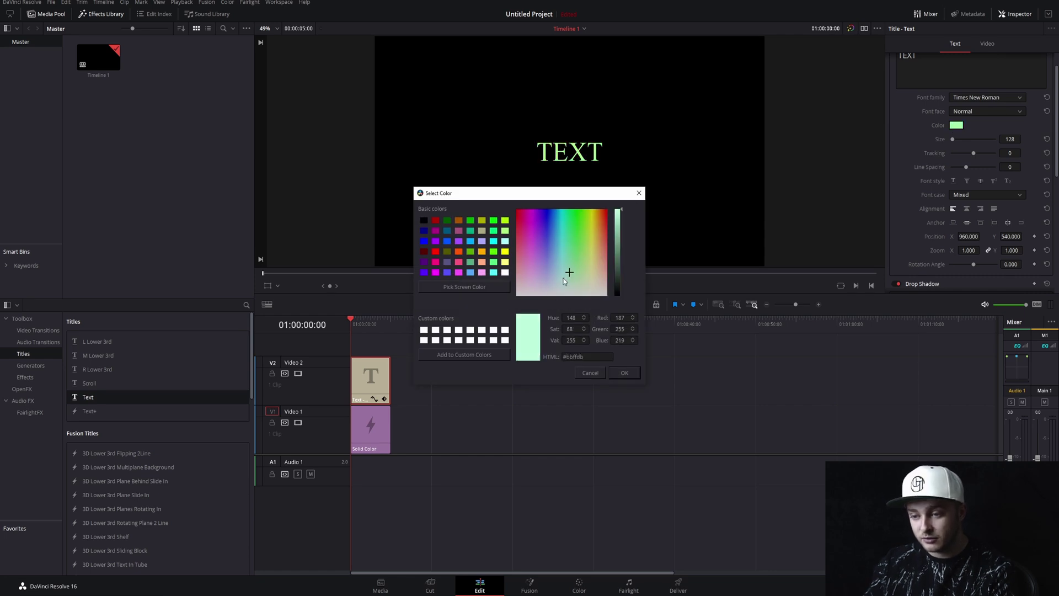
click(624, 372)
Try a different tracking value on the title and reset it to its default.
drag(973, 154, 1014, 154)
click(1046, 153)
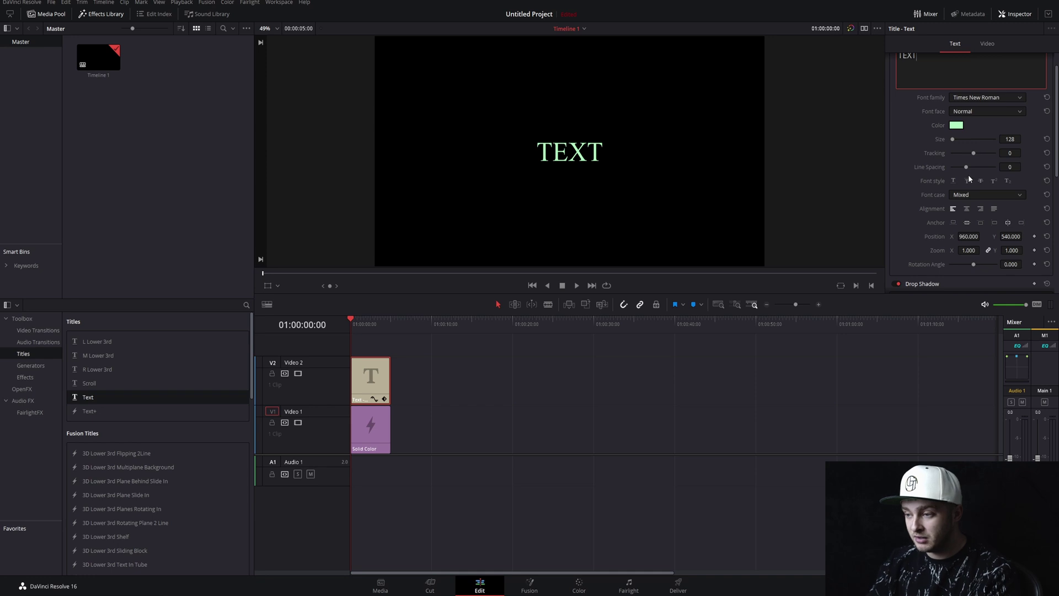
Try the underline, overline, superscript, subscript and strikethrough font styles on the title, switching each one off again.
click(954, 180)
click(955, 181)
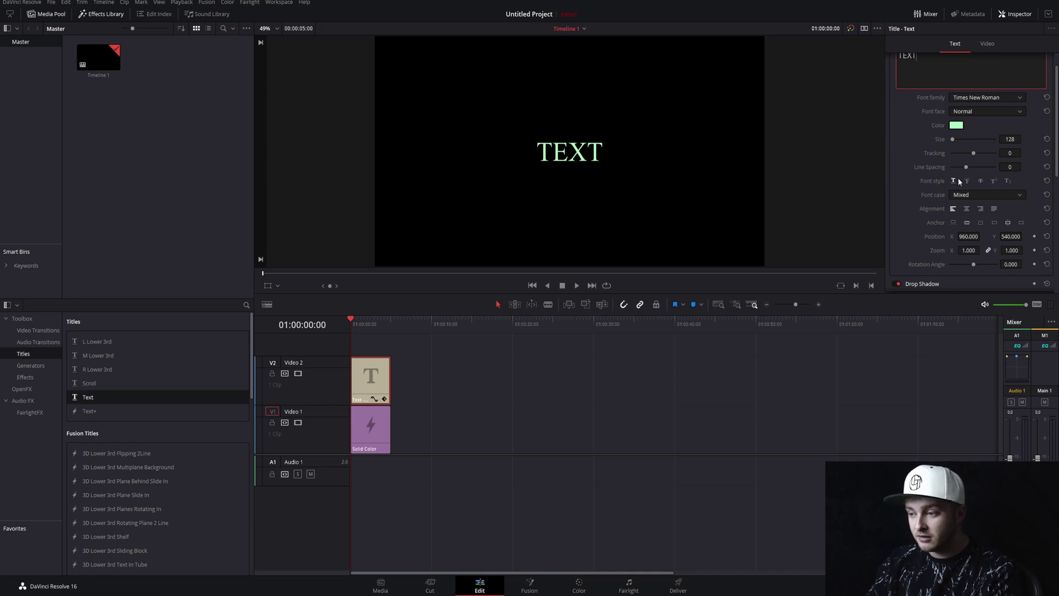
click(967, 181)
click(967, 181)
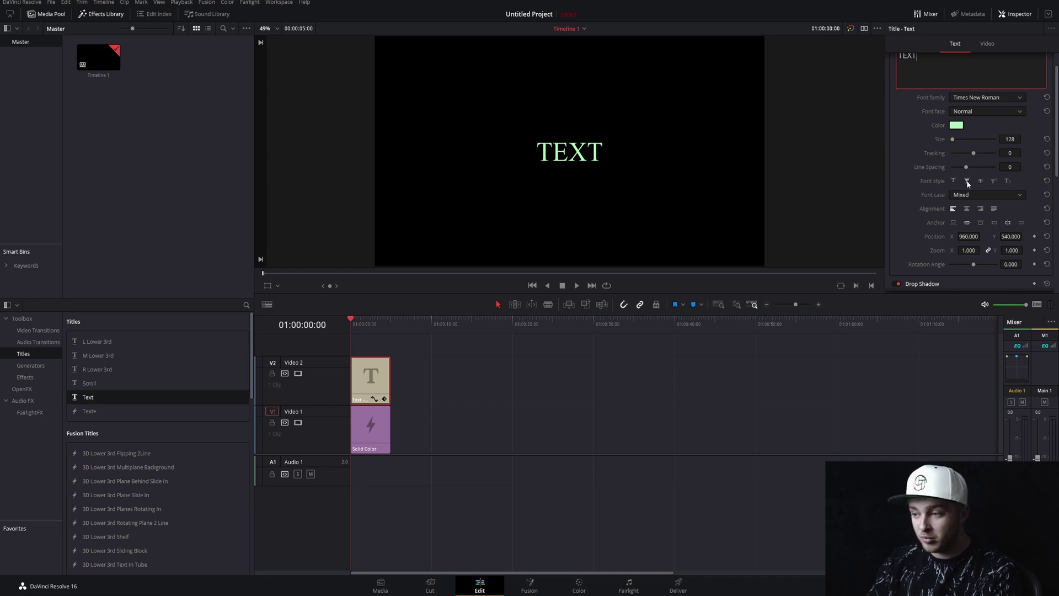
click(994, 181)
click(995, 181)
click(1010, 180)
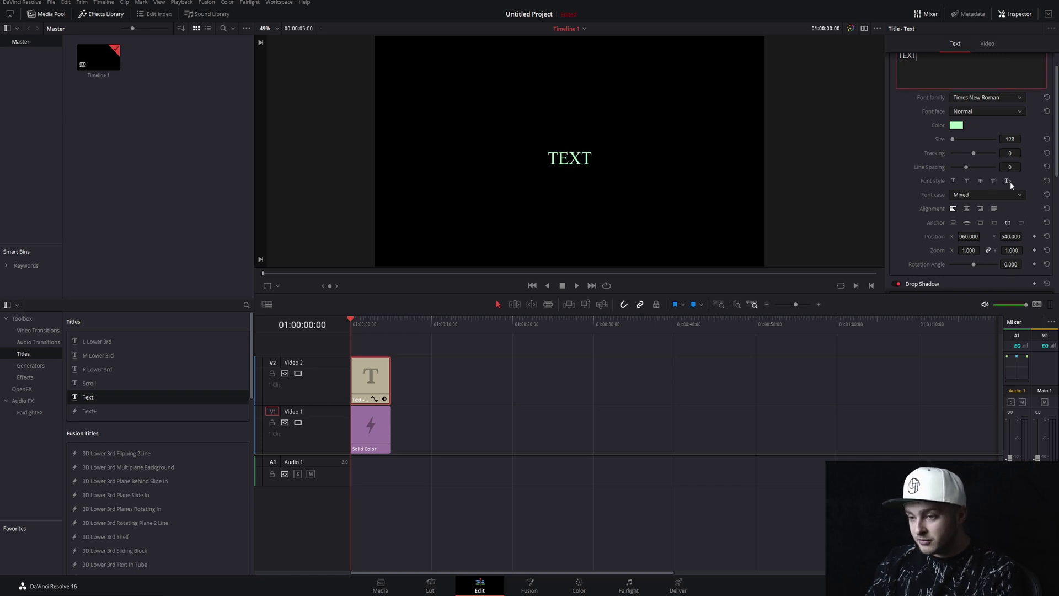
click(1010, 181)
click(981, 181)
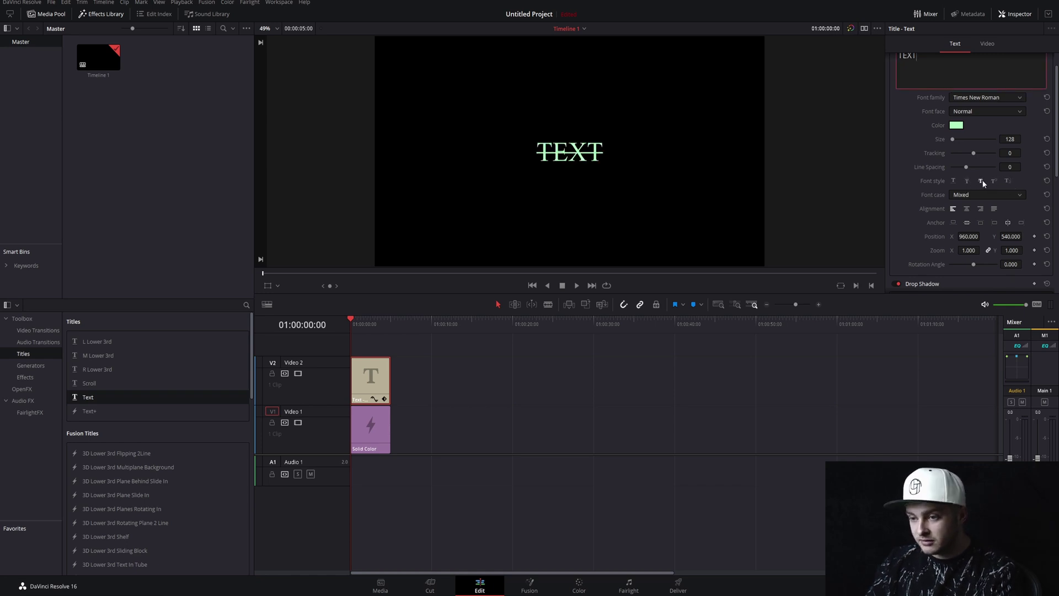
click(981, 181)
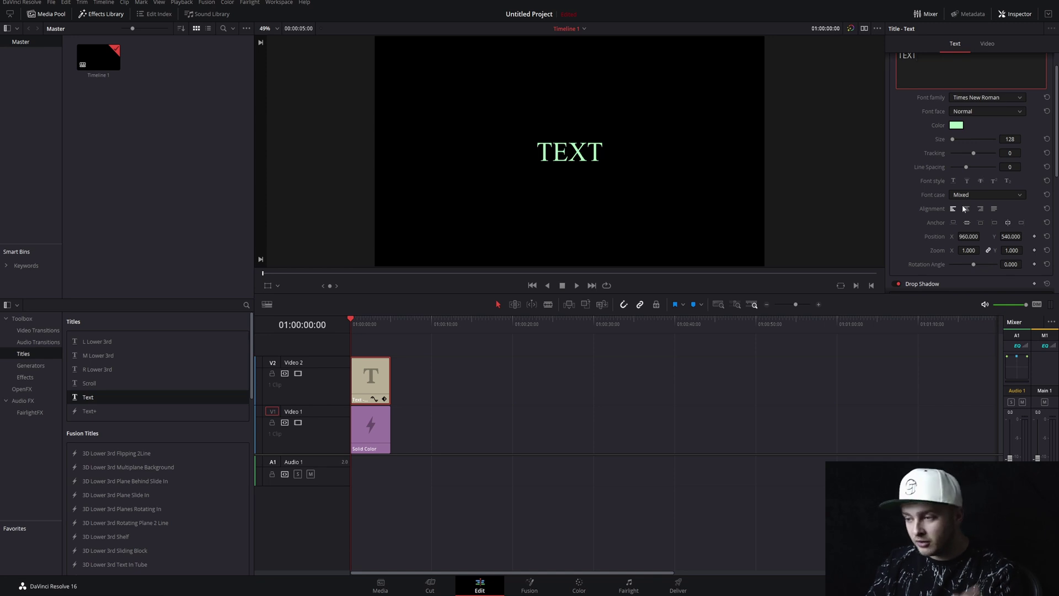
Try other anchor settings and a rotation of about -15.65 degrees on the title, returning it to centered anchors and no rotation.
scroll(964, 213, down, 2)
click(953, 198)
click(980, 198)
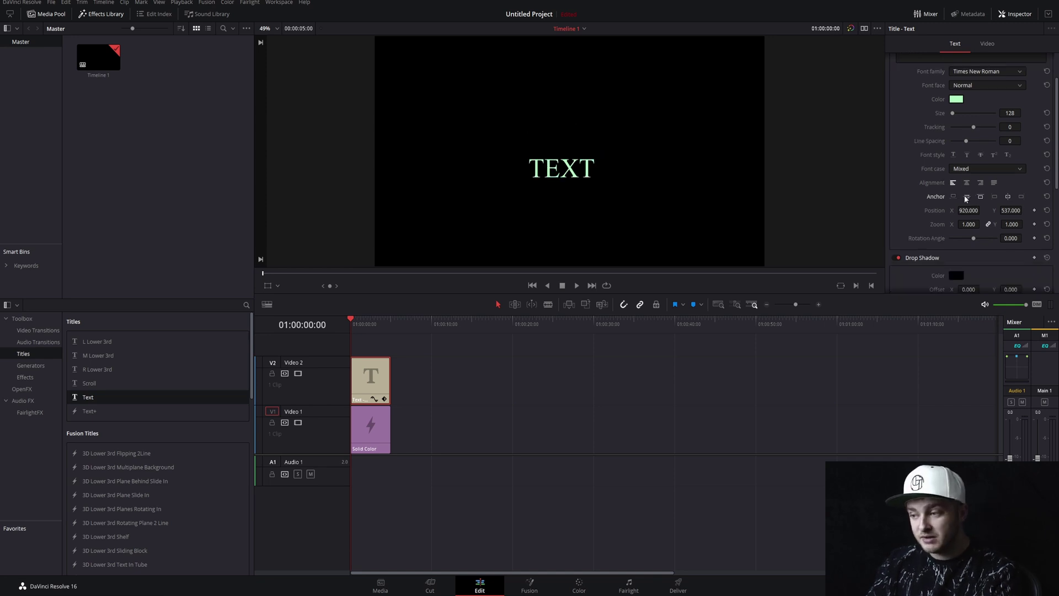
click(966, 197)
click(995, 196)
click(1009, 196)
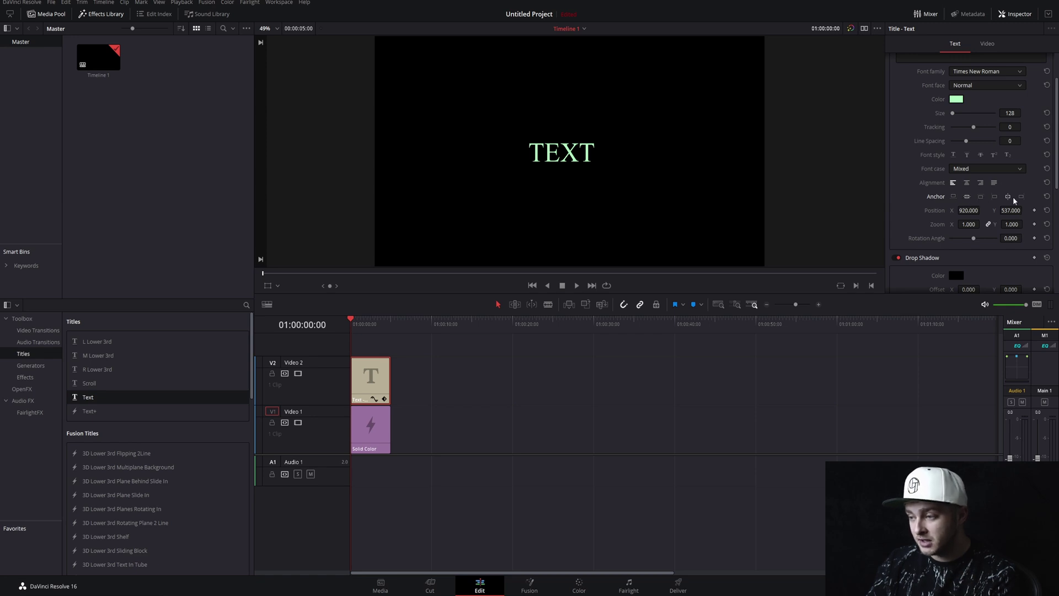
drag(974, 240, 954, 230)
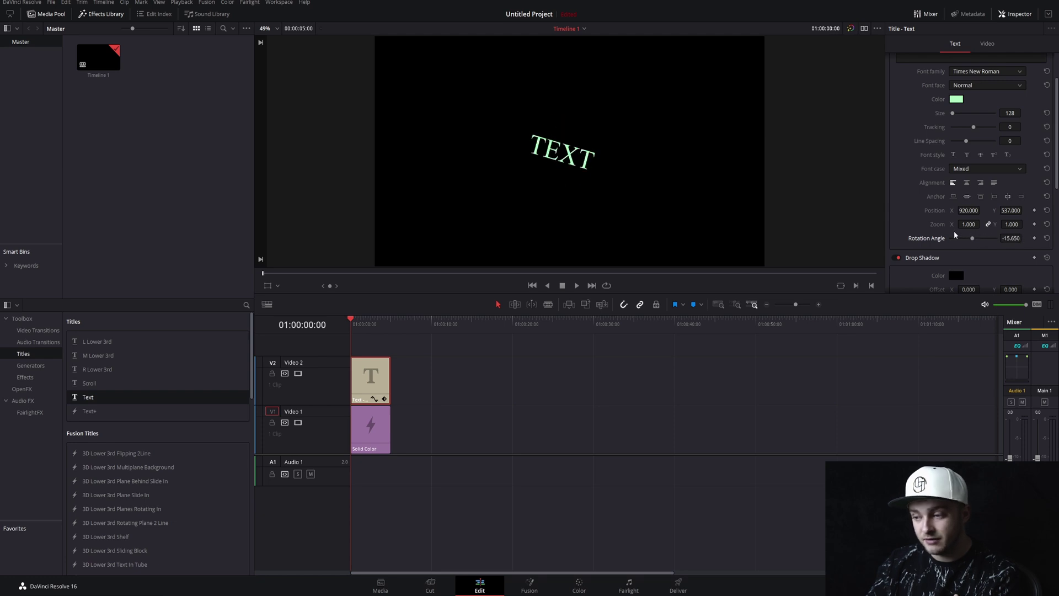
double_click(937, 239)
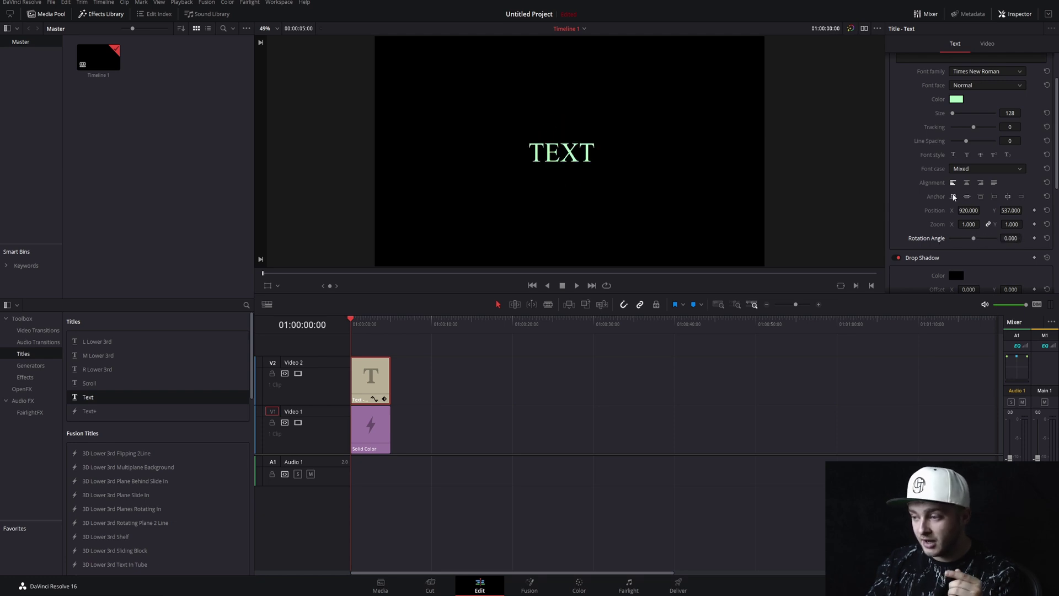
Anchor the title at its lower-left corner and set its rotation angle to -360 degrees.
click(994, 197)
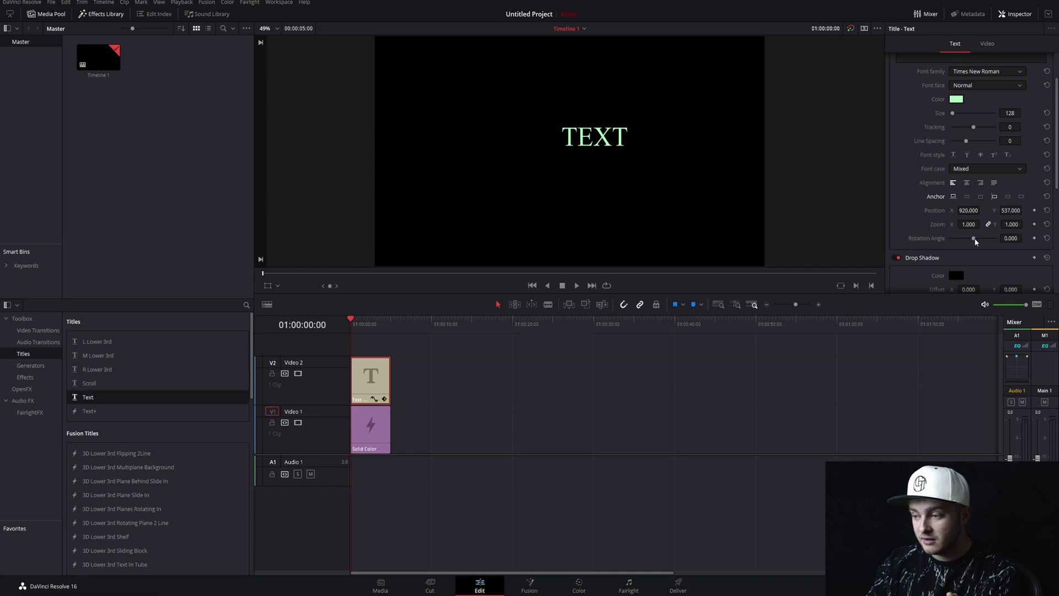
drag(974, 239, 941, 236)
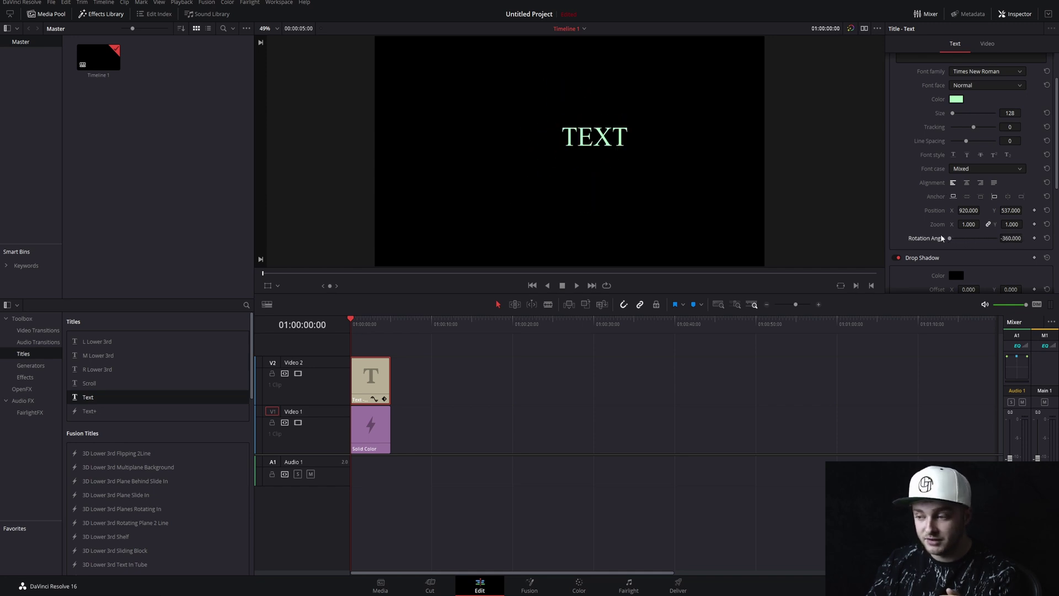
Set the horizontal offset of the title's drop shadow to 35.
scroll(921, 226, down, 4)
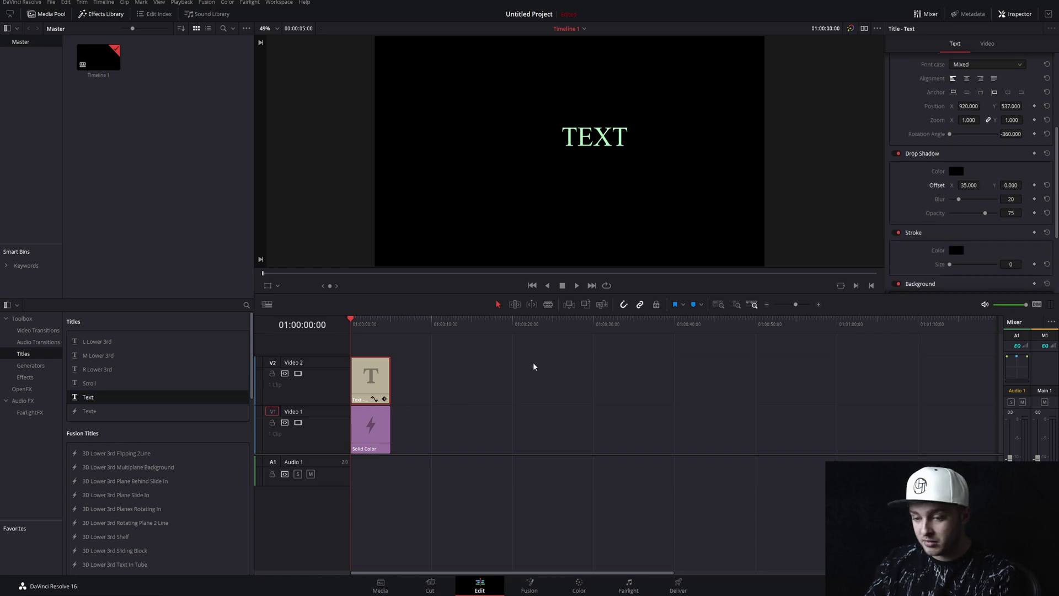
Change the solid color background clip on Video 1 to white (#ffffff).
click(380, 428)
scroll(918, 187, up, 4)
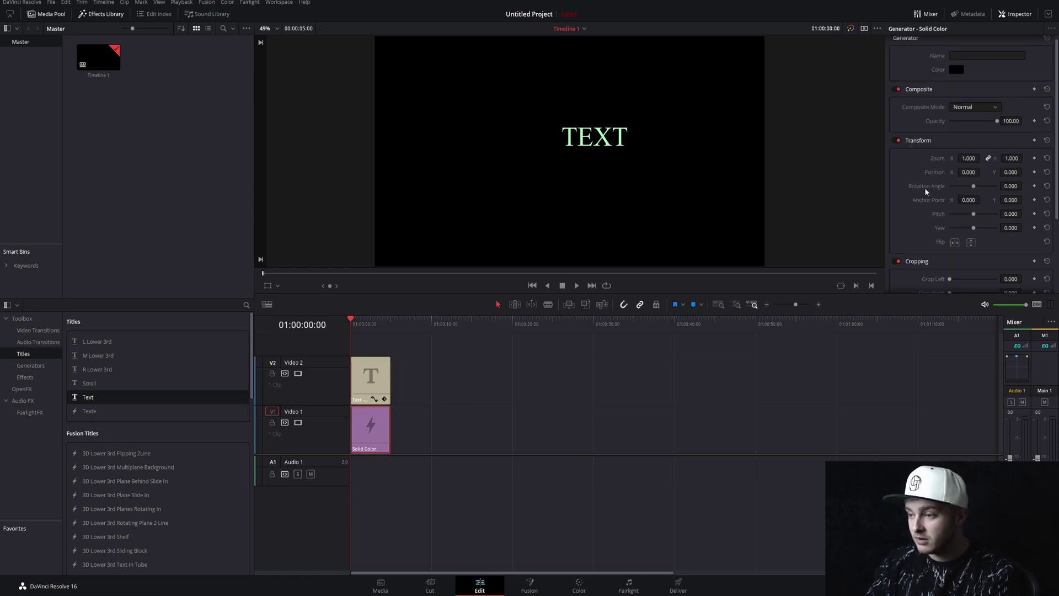
click(958, 74)
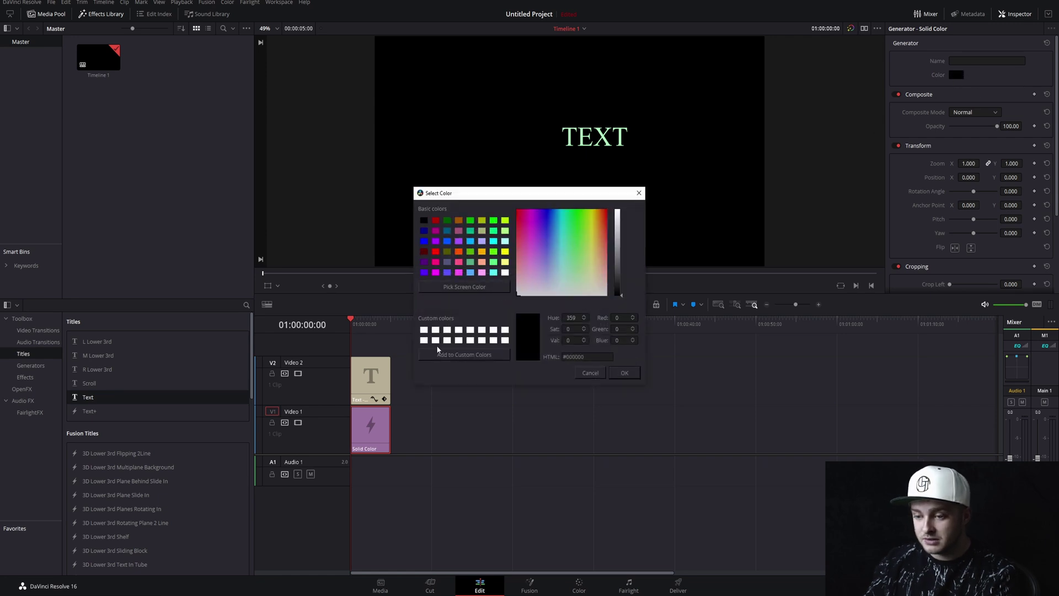
click(624, 375)
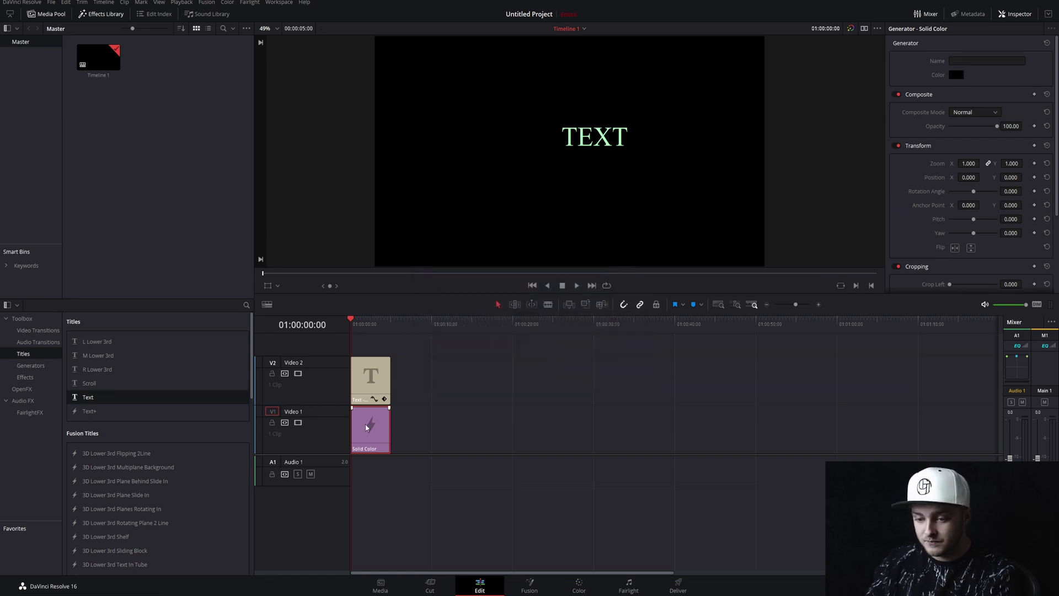
click(956, 75)
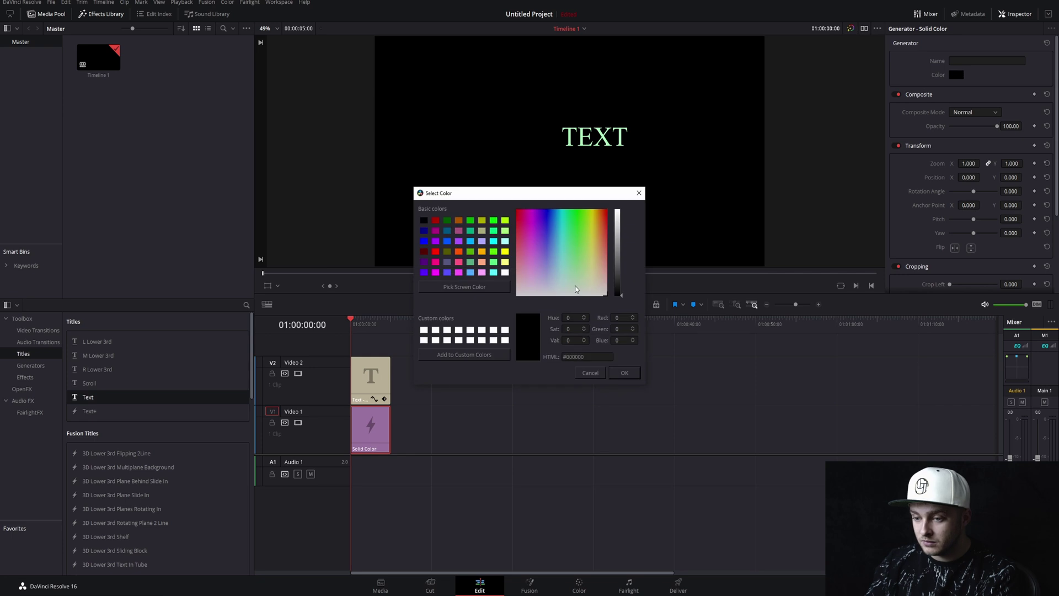
drag(622, 279, 619, 185)
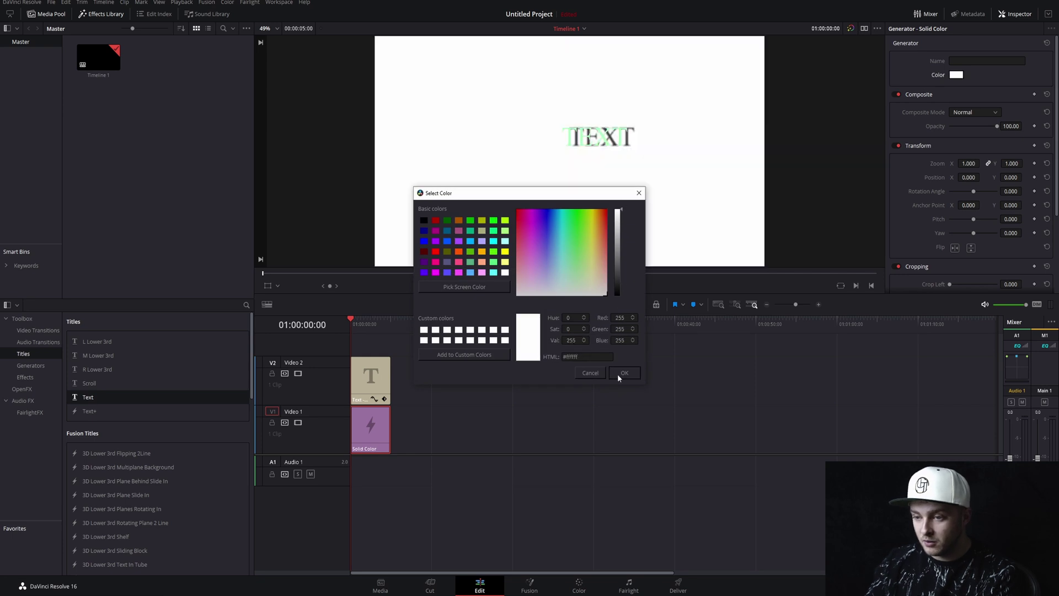
click(617, 374)
Change the text color of the title on Video 2 to black.
click(370, 384)
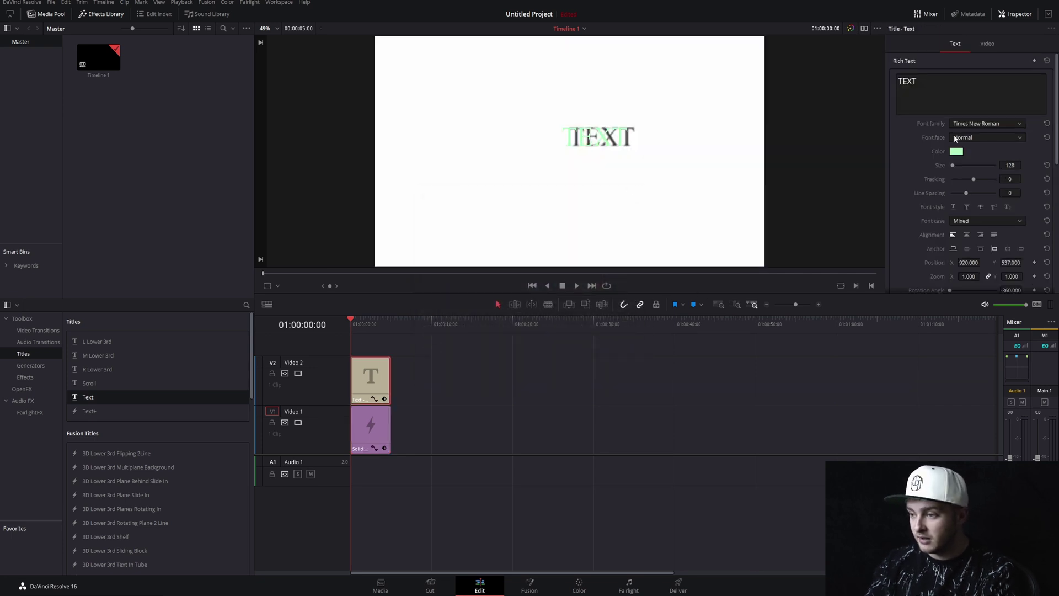
click(956, 151)
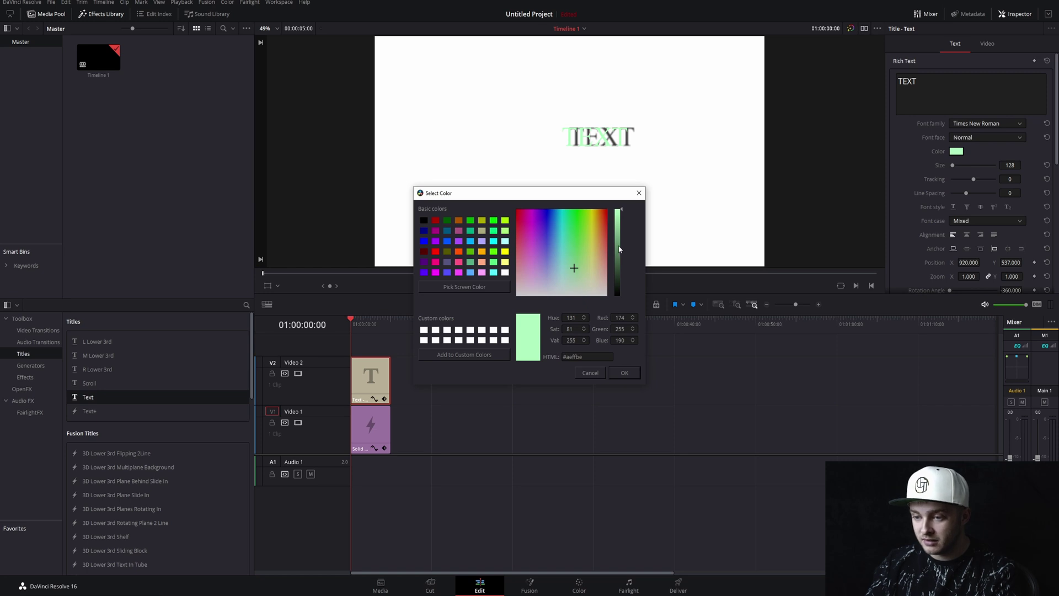
drag(618, 248, 593, 373)
click(623, 373)
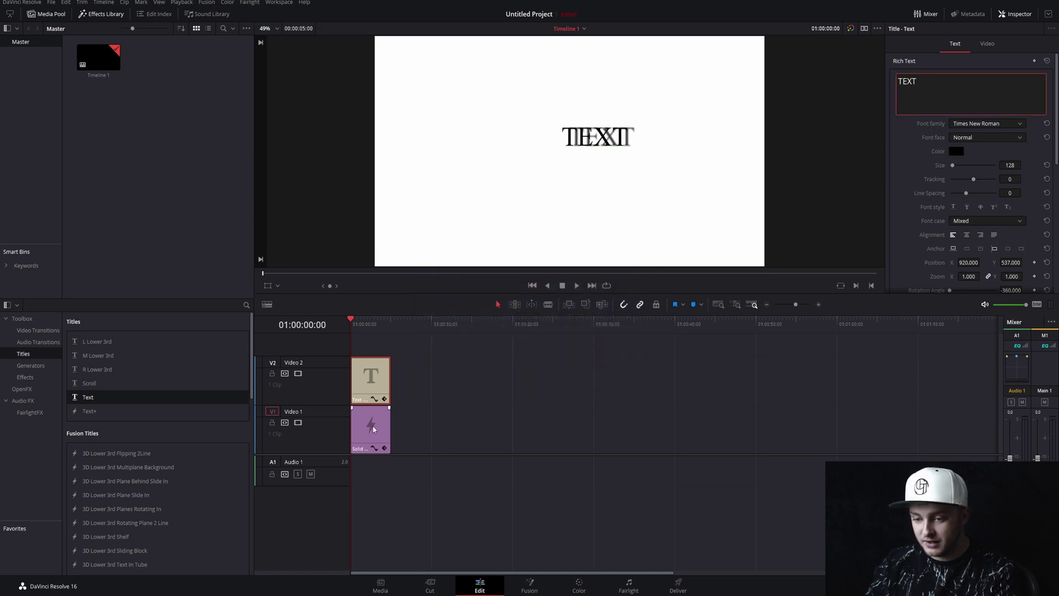
Adjust the title's drop shadow to offset X 19 and Y -21, blur 66 and opacity 41.
scroll(955, 220, down, 5)
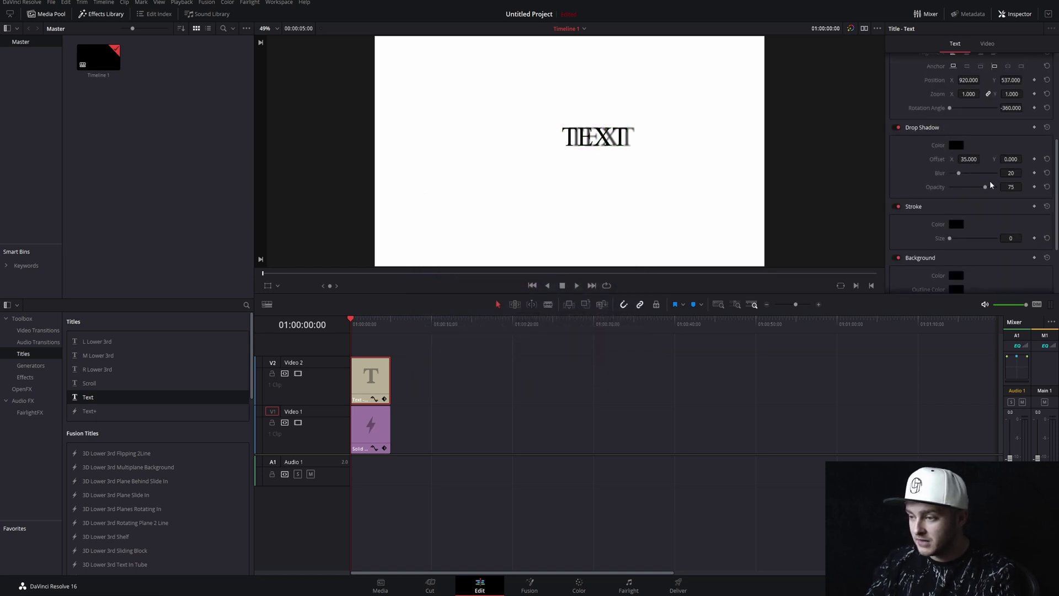
drag(968, 158, 900, 183)
mouse_move(986, 187)
mouse_down()
mouse_move(949, 187)
mouse_move(996, 187)
mouse_up()
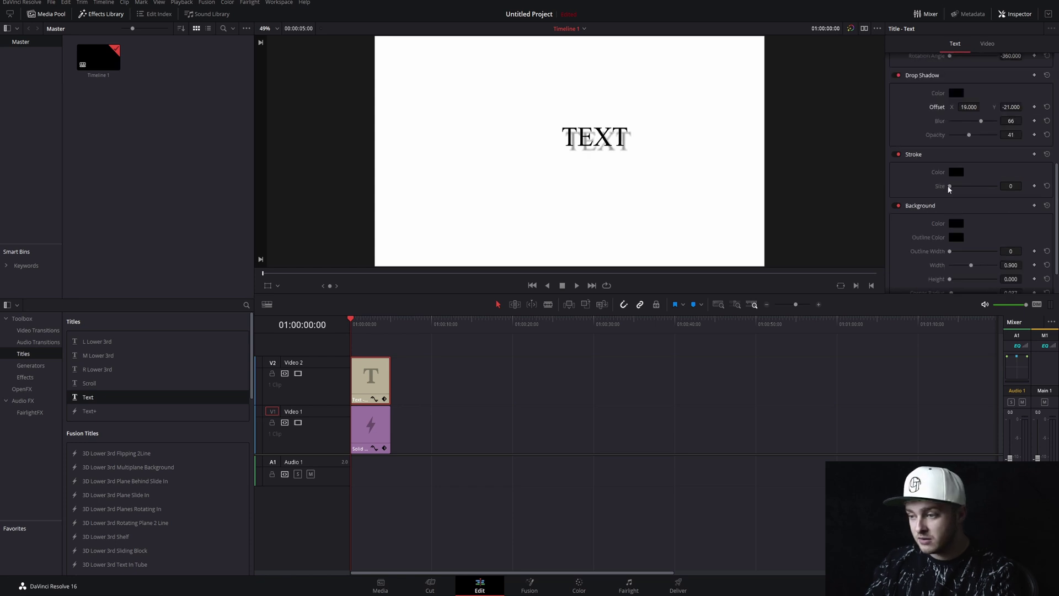
Try a red stroke on the title, varying its size between 7 and 2.
drag(949, 186, 970, 186)
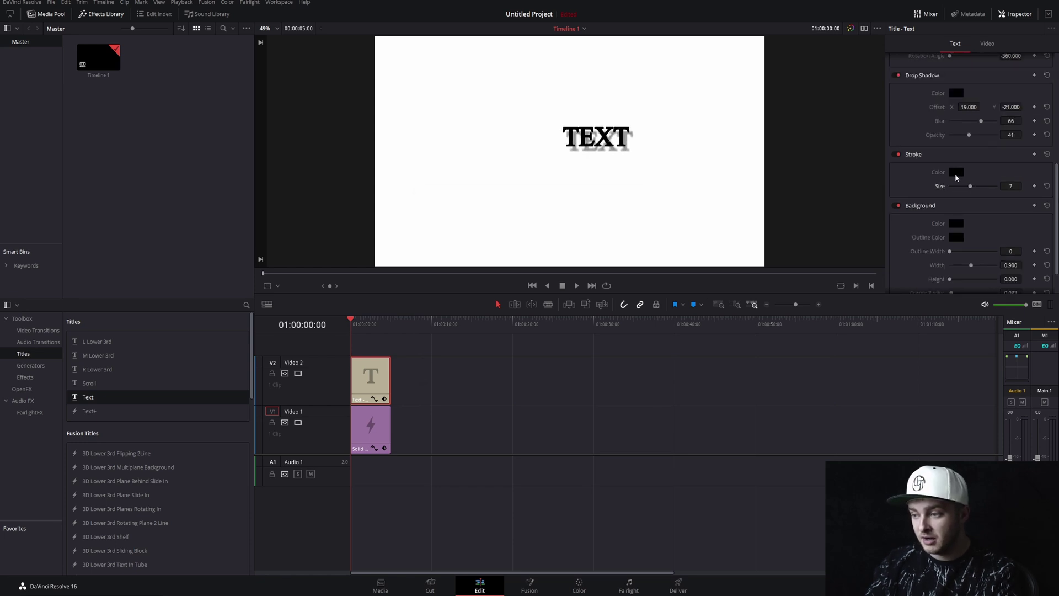
click(955, 172)
click(554, 253)
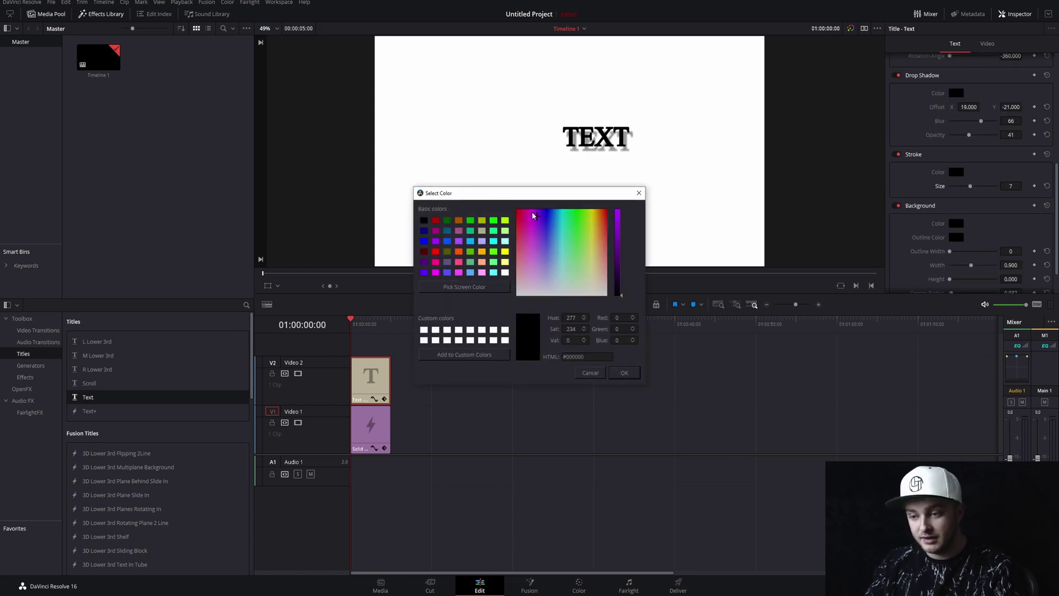
click(612, 374)
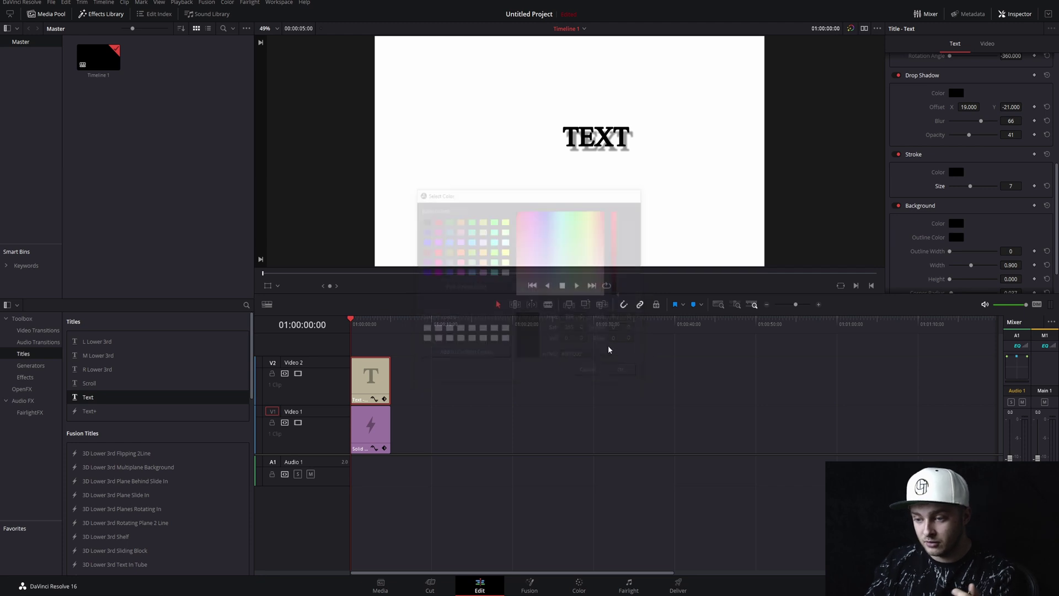
click(956, 173)
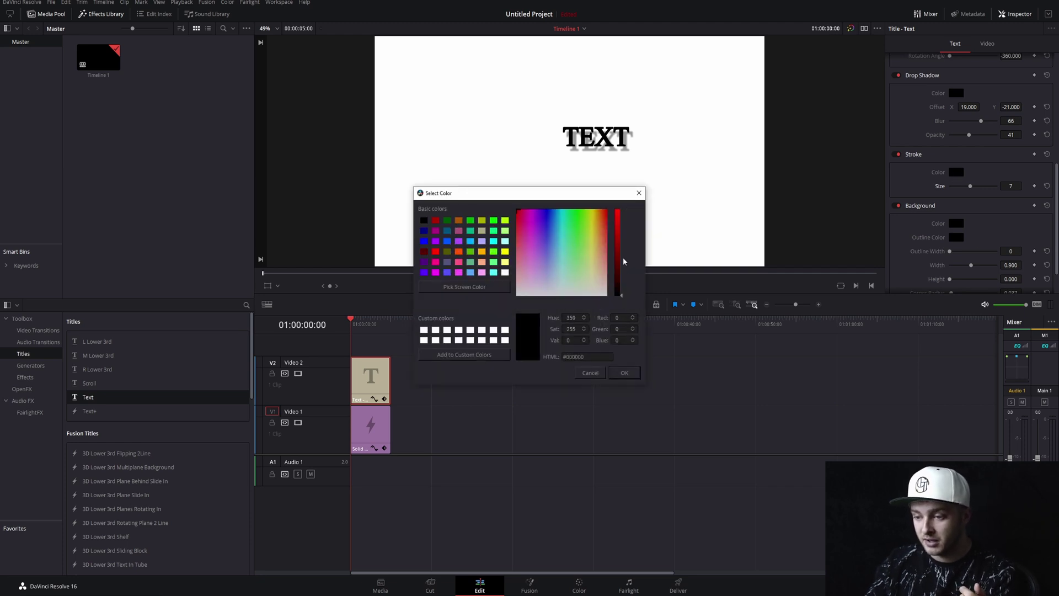
drag(624, 261, 624, 211)
key(Return)
drag(970, 186, 957, 186)
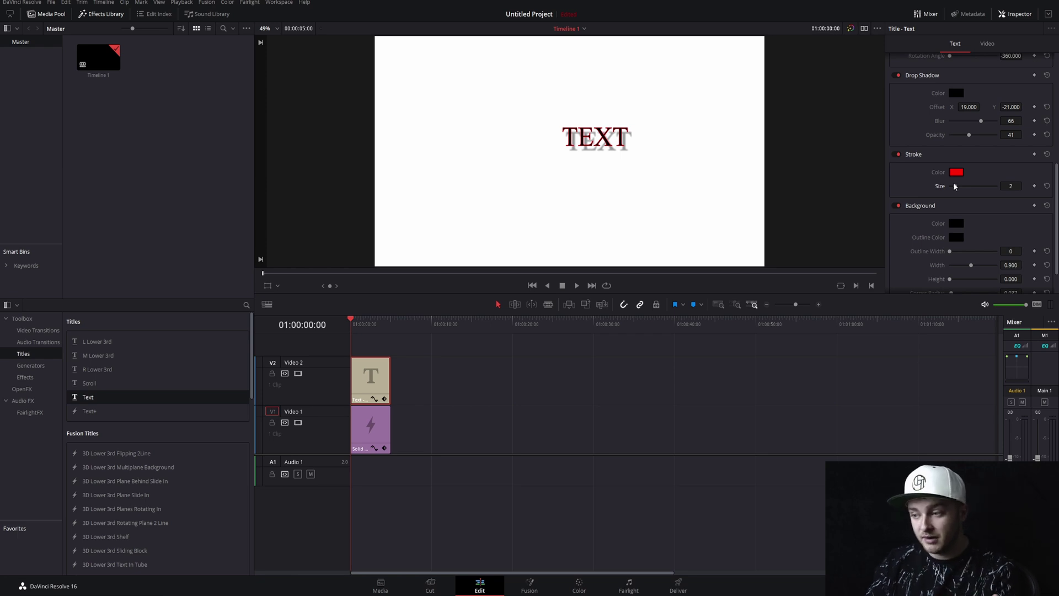
drag(954, 187, 1031, 189)
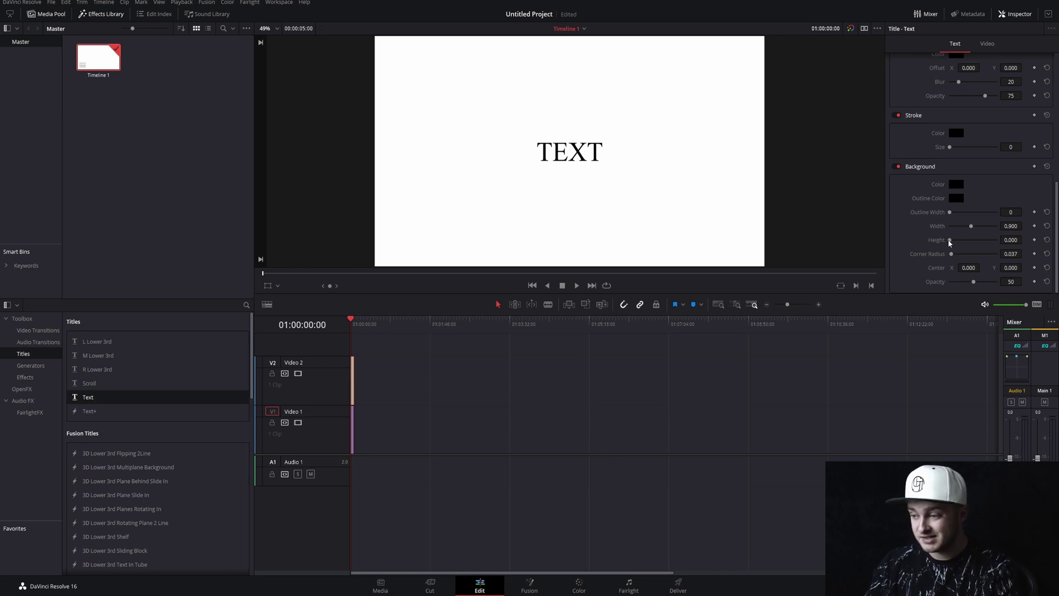
Give the title a dark red background box with width 0.243, height 0.191 and outline width 19.
drag(950, 241, 979, 212)
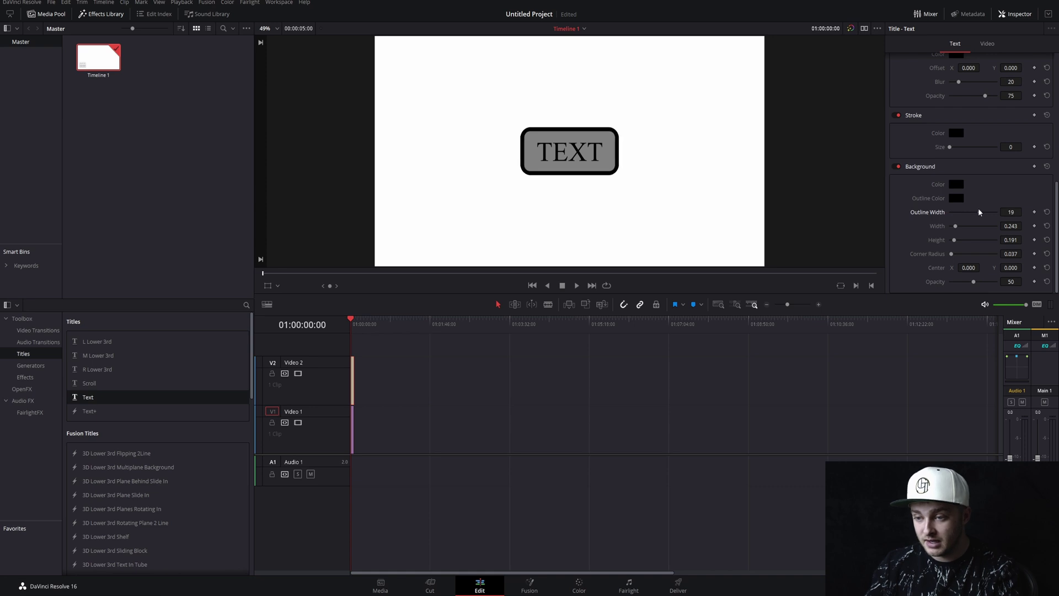
click(951, 185)
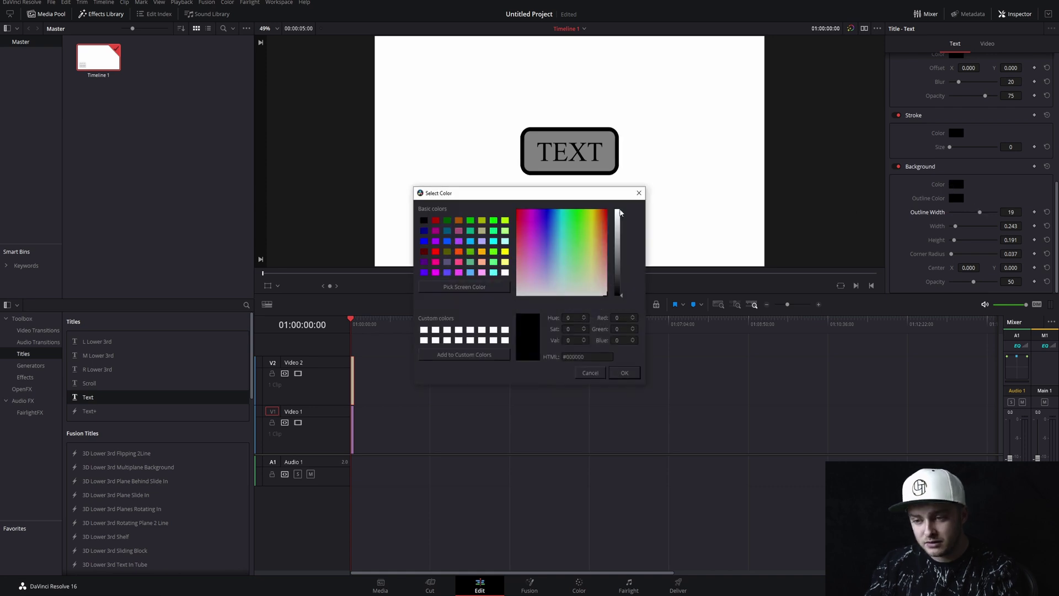
click(620, 239)
click(624, 372)
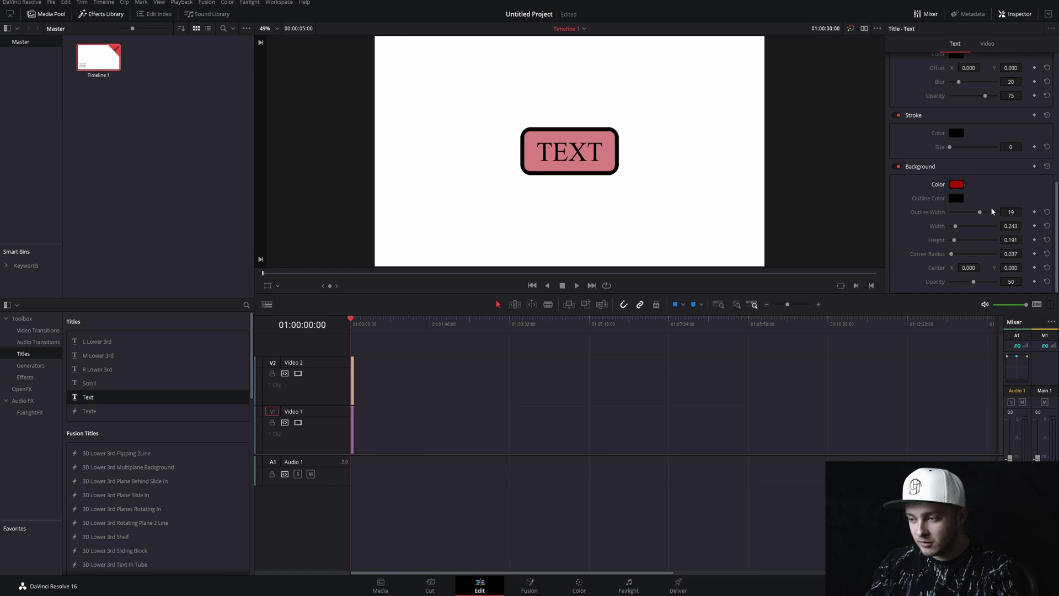
Reset the title's background color and the rest of its background settings.
double_click(940, 185)
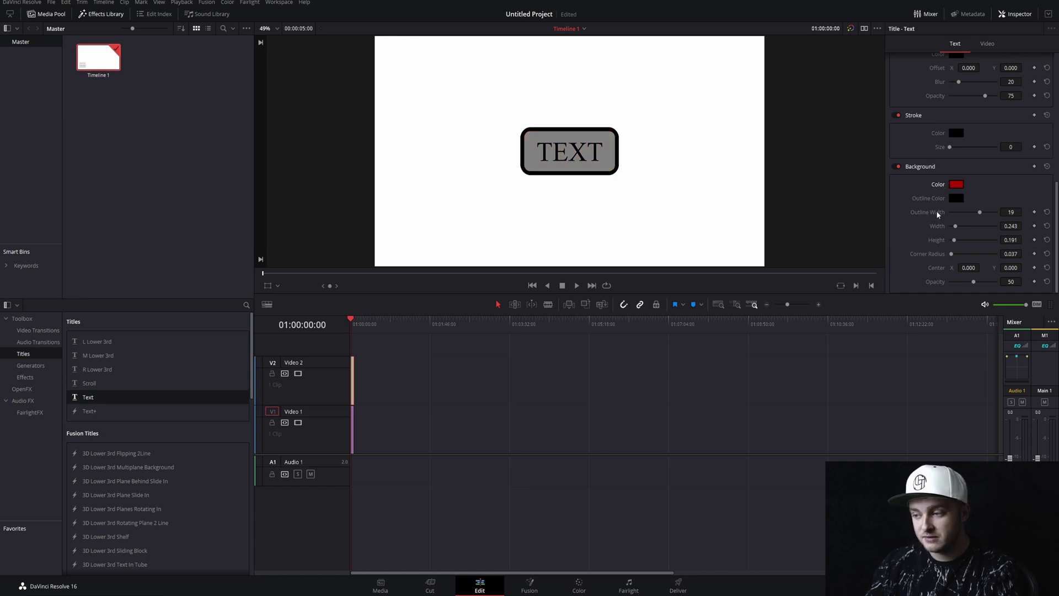
click(1046, 166)
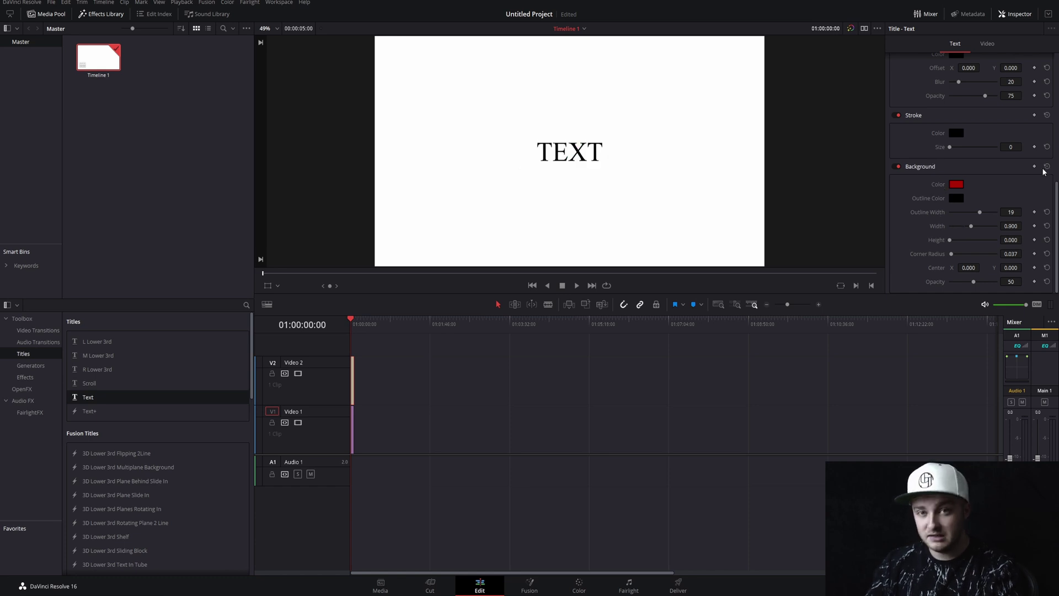